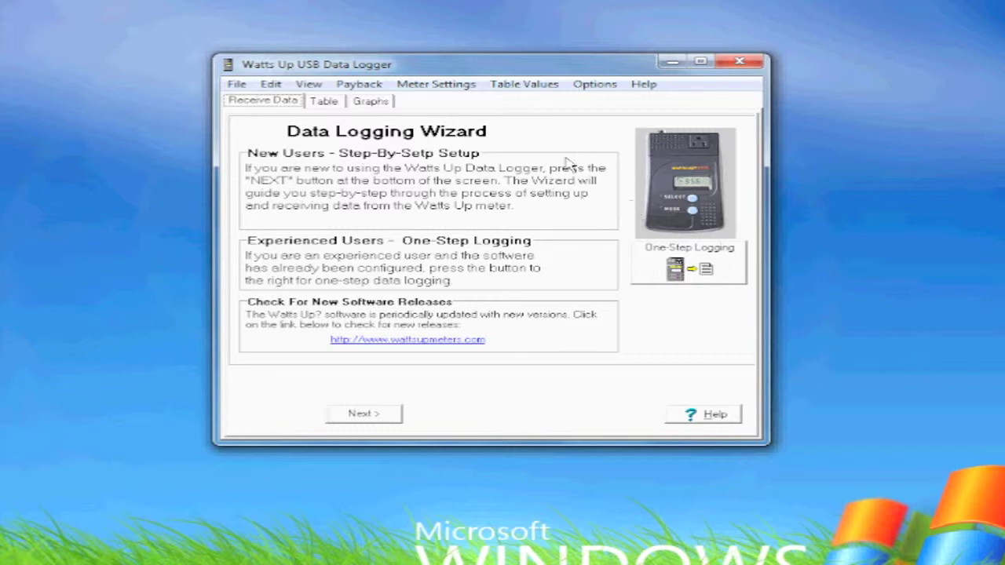
Step: Open Meter Settings so the meter is tested and reports its 5-minute logging interval
left_click(466, 91)
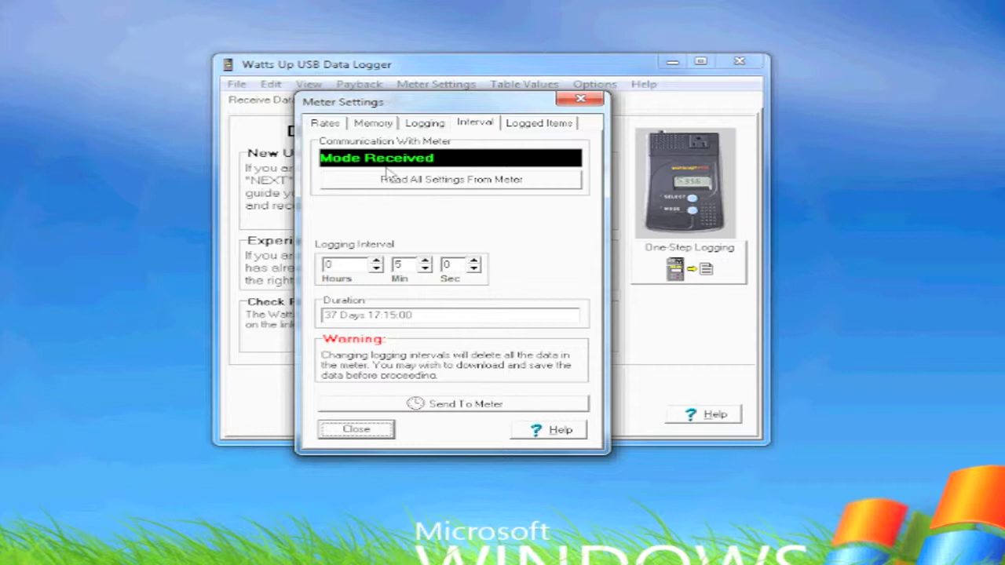
Step: Set the Memory option to Stop when full and send it to the meter, accepting data loss
left_click(375, 124)
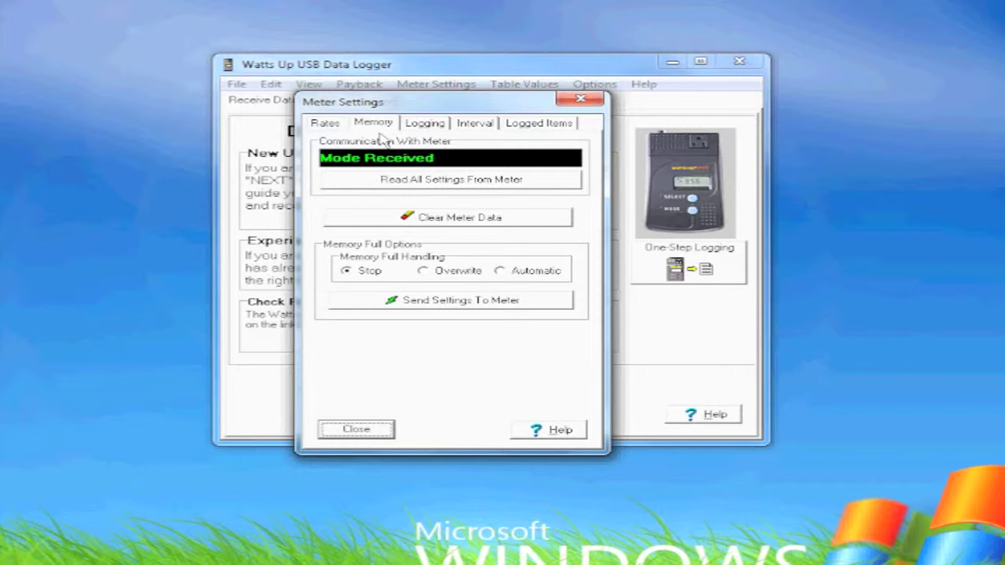
left_click(372, 271)
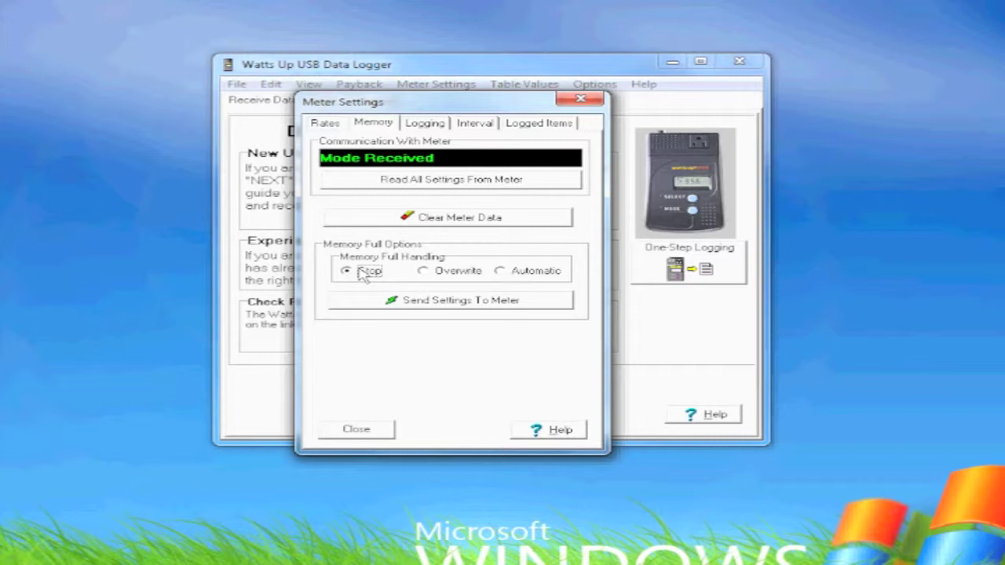
left_click(445, 275)
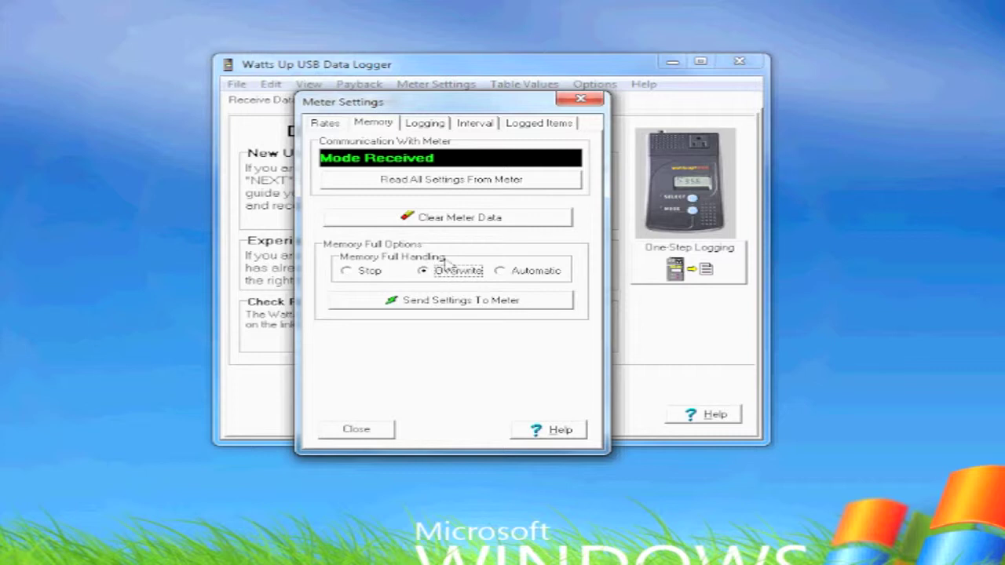
left_click(353, 273)
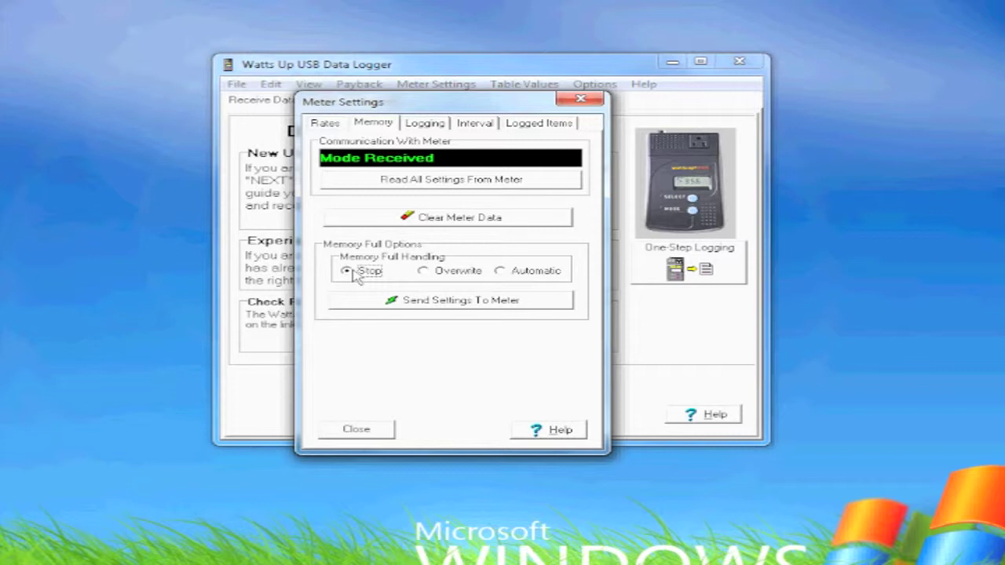
left_click(428, 306)
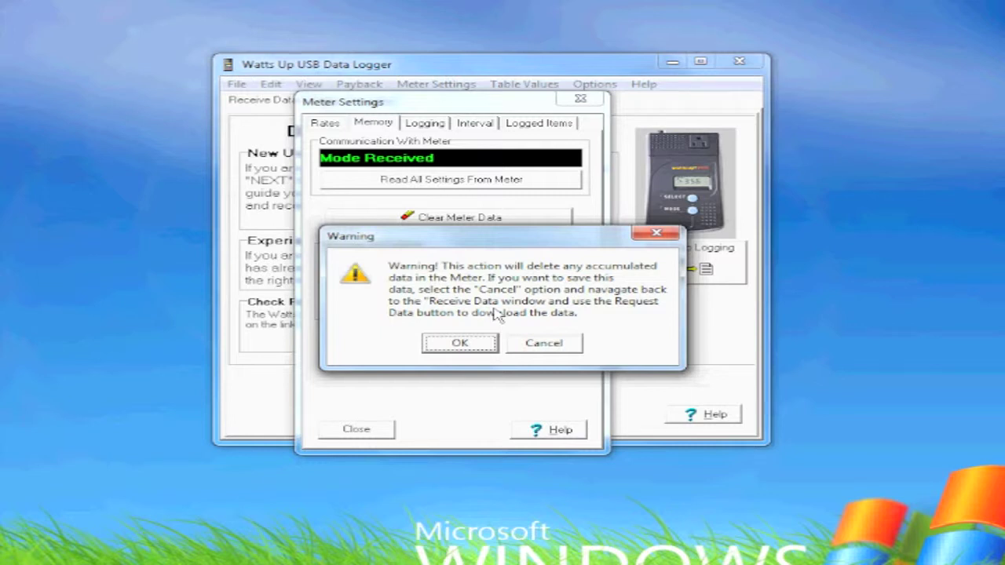
left_click(460, 347)
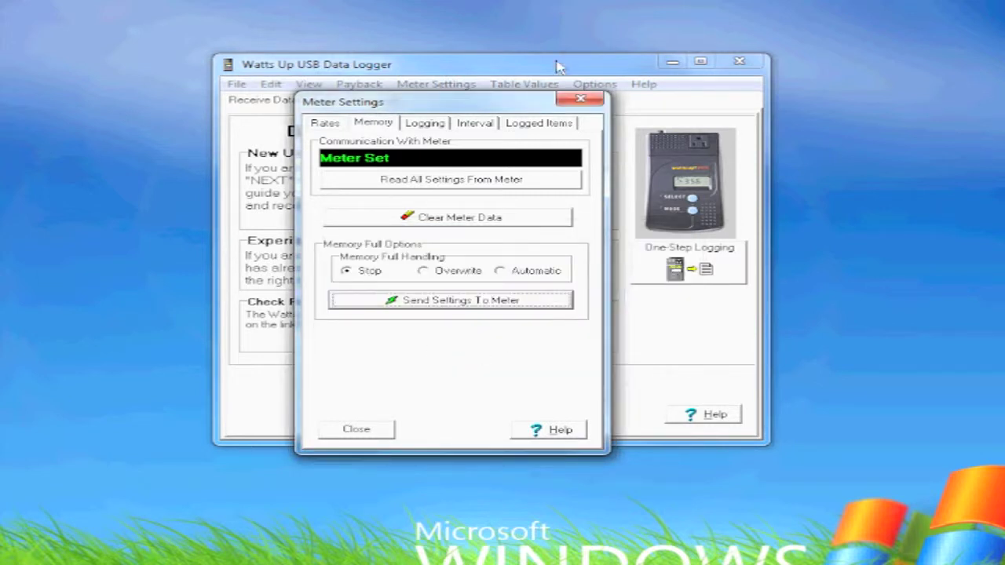
Step: Keep only Watts and Watt Hours as logged items and send them to the meter
left_click(533, 127)
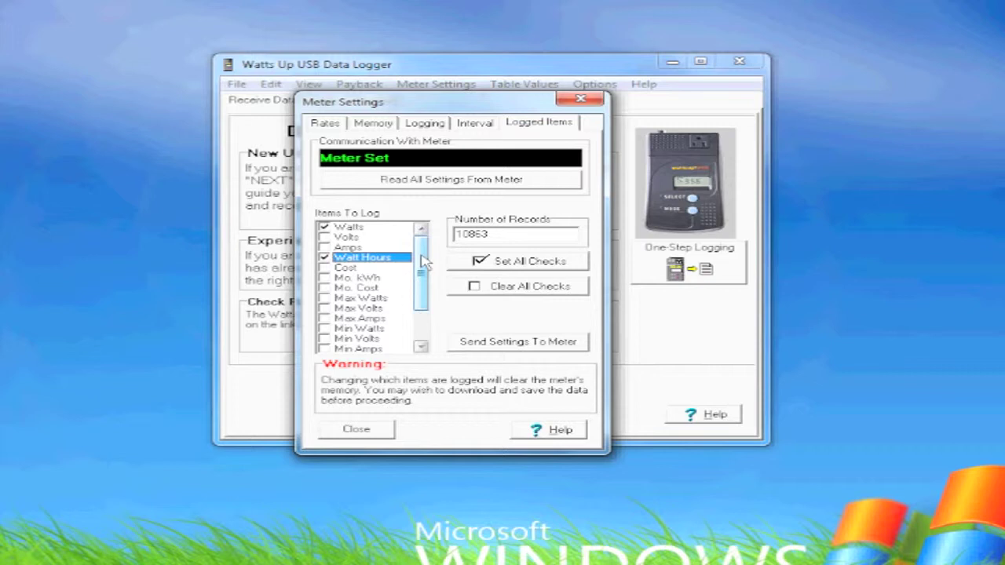
left_click_drag(422, 262, 421, 297)
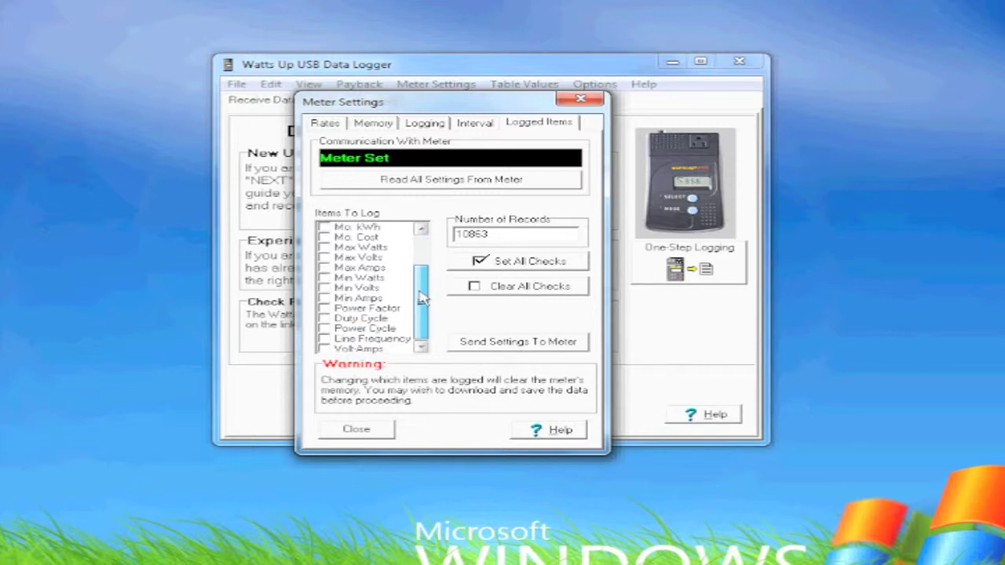
left_click_drag(421, 296, 430, 261)
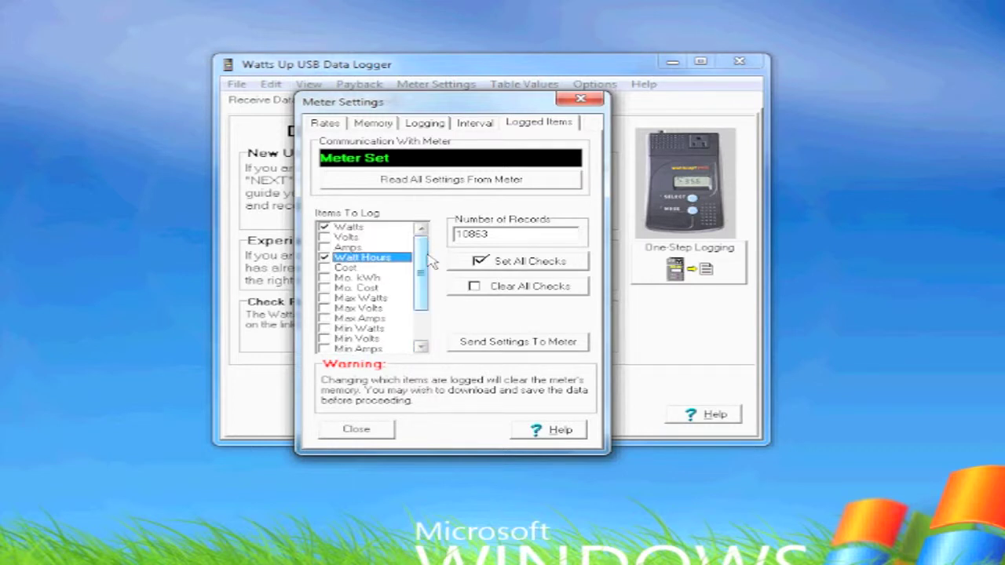
left_click(363, 232)
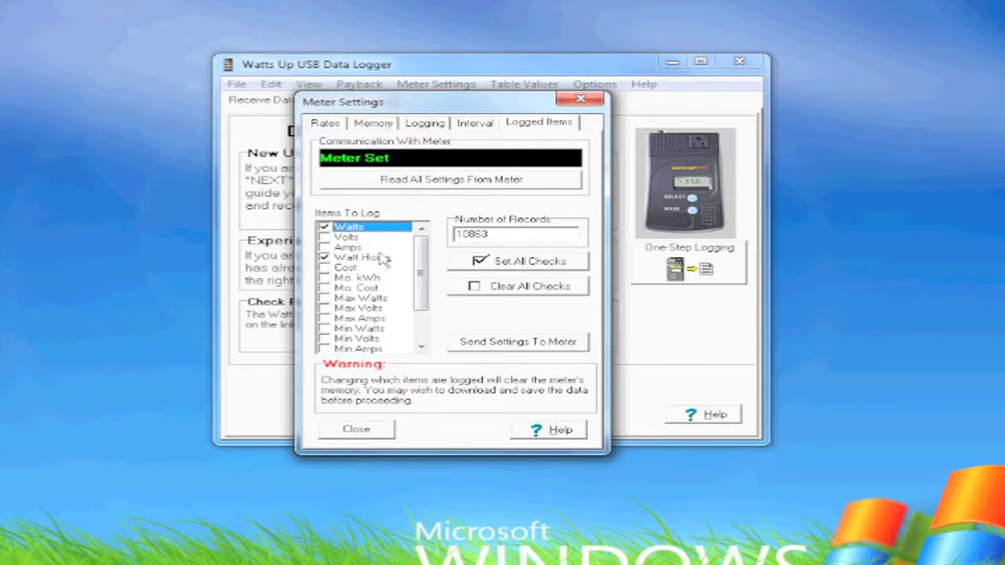
left_click(384, 262)
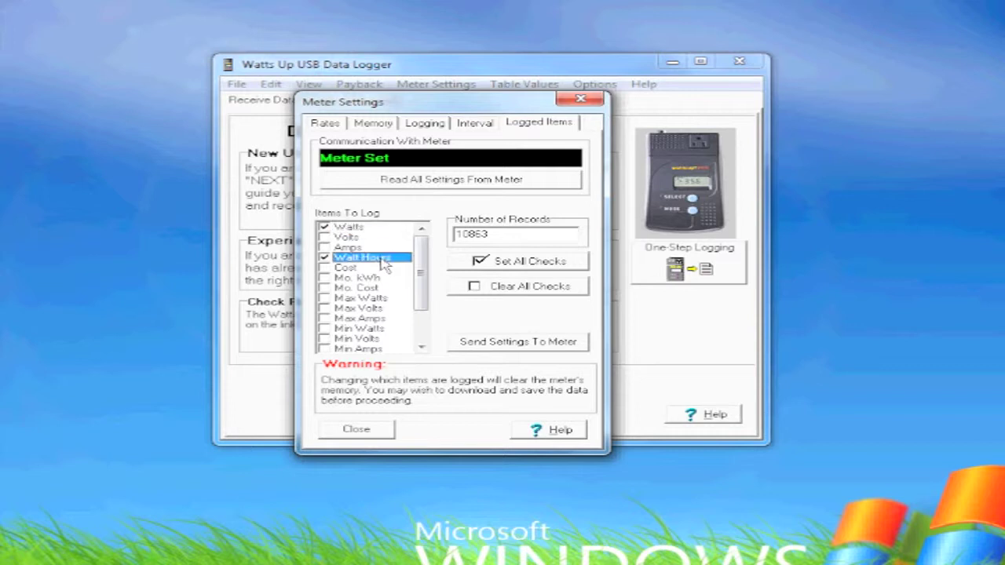
left_click(484, 349)
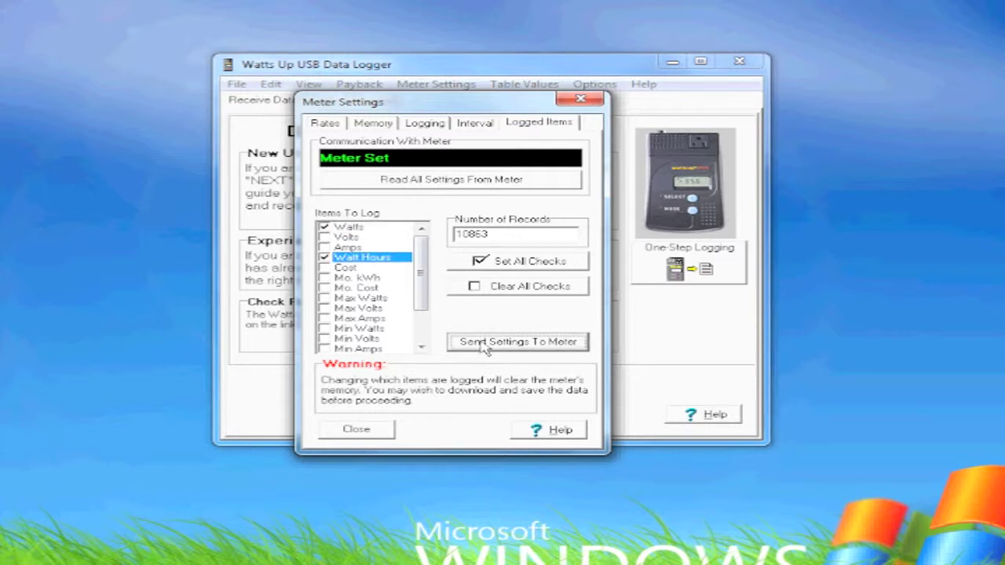
left_click(460, 344)
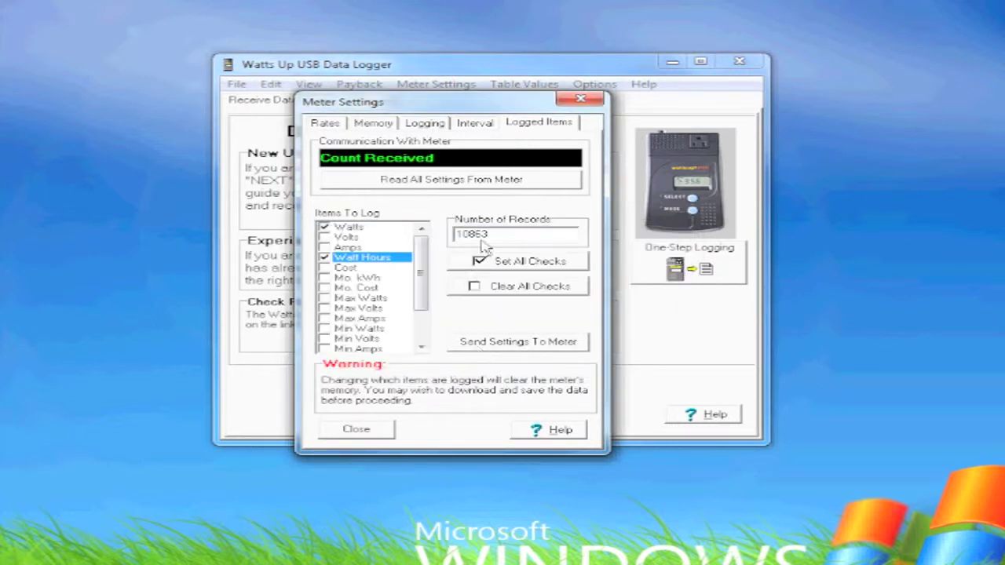
left_click(475, 126)
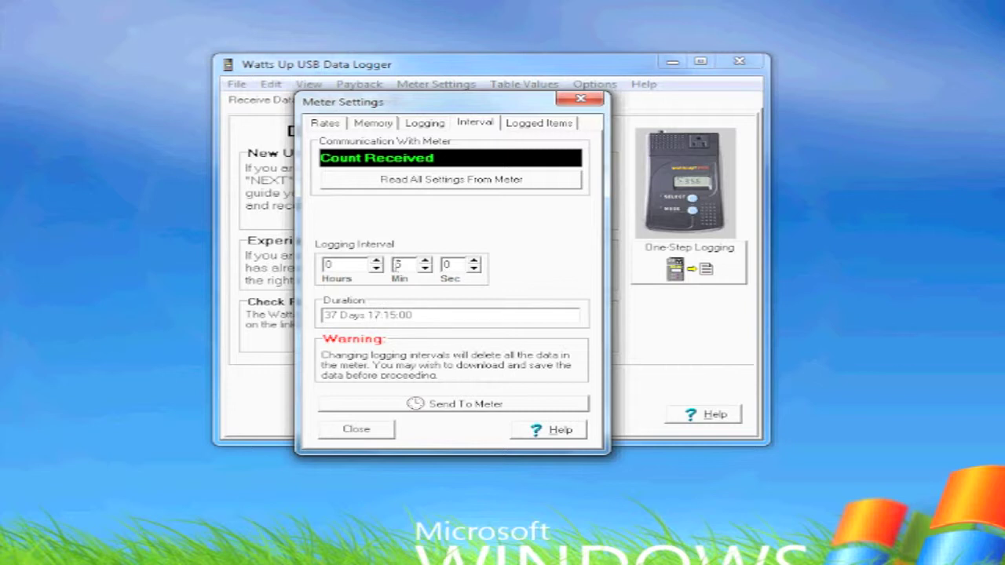
Step: Change the logging interval from 5 to 1 minute (7 Days 13:03:00) and send it to the meter
double_click(398, 264)
type("1")
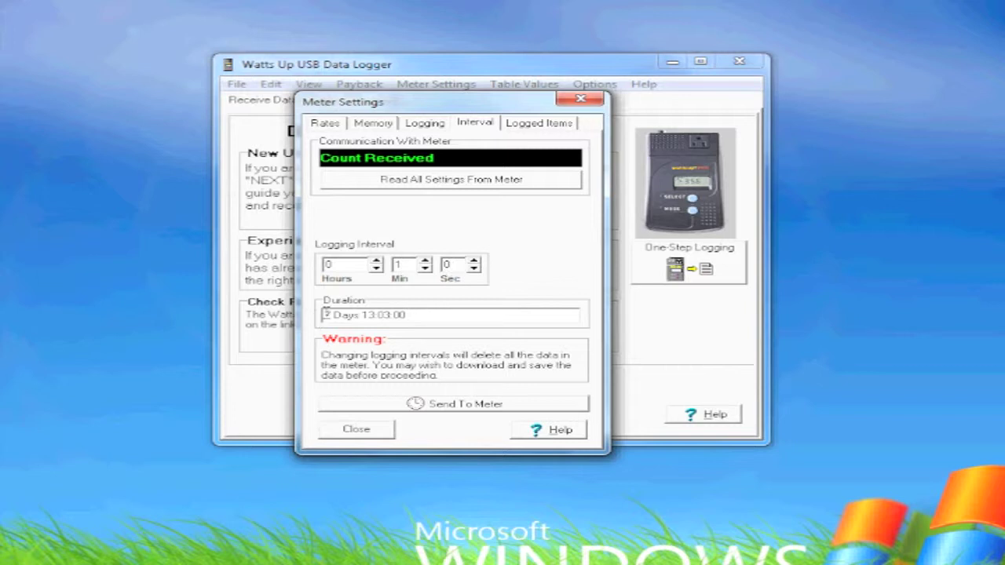
left_click_drag(325, 313, 409, 316)
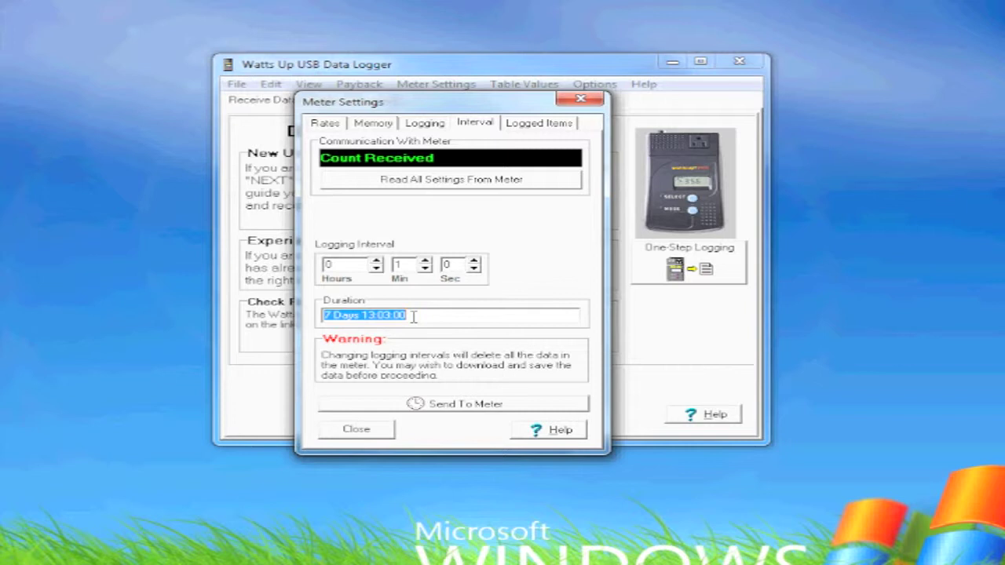
left_click(412, 315)
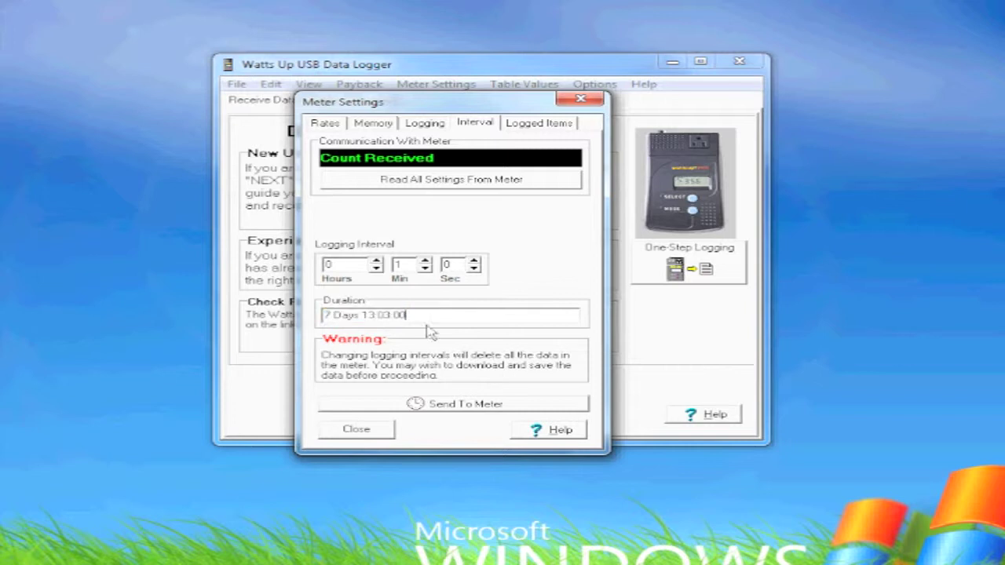
left_click(438, 412)
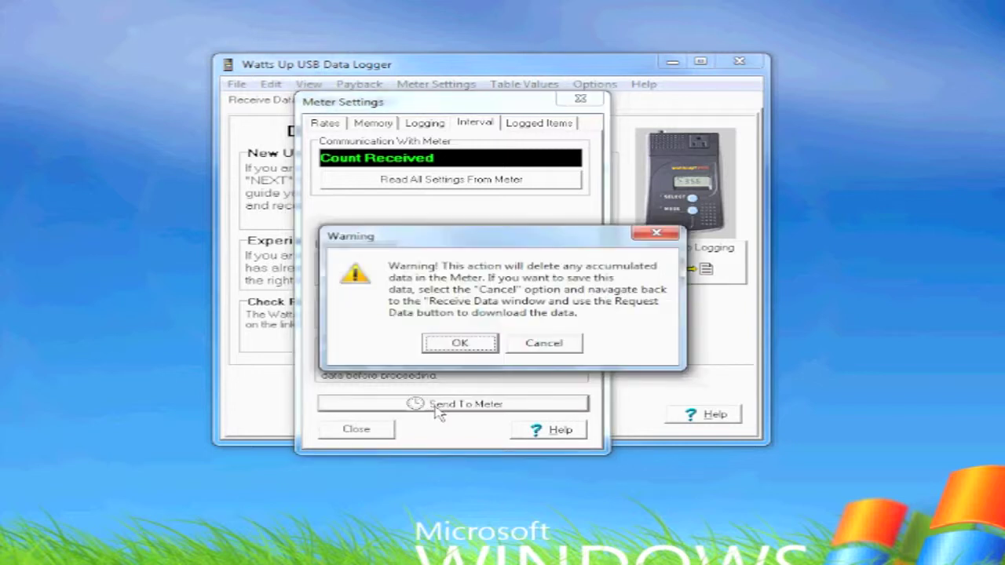
left_click(458, 344)
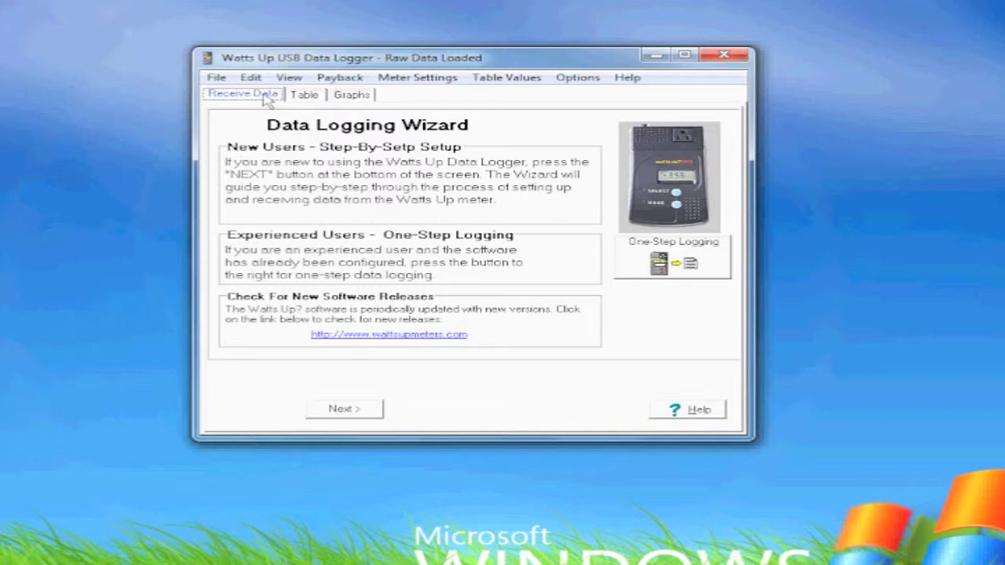
Step: Advance past Hardware Setup and Test USB Port to the Receive Data step
left_click(340, 409)
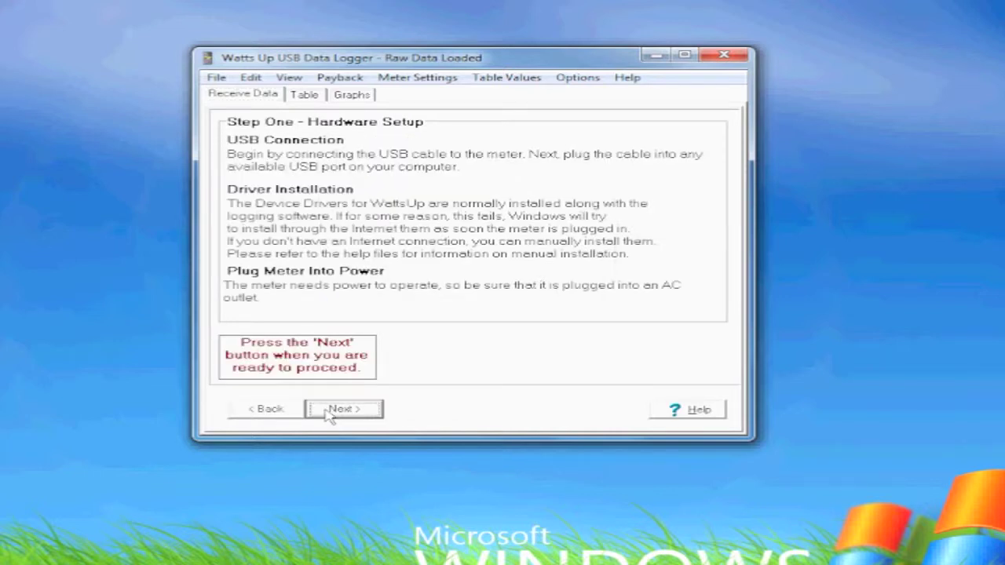
left_click(340, 408)
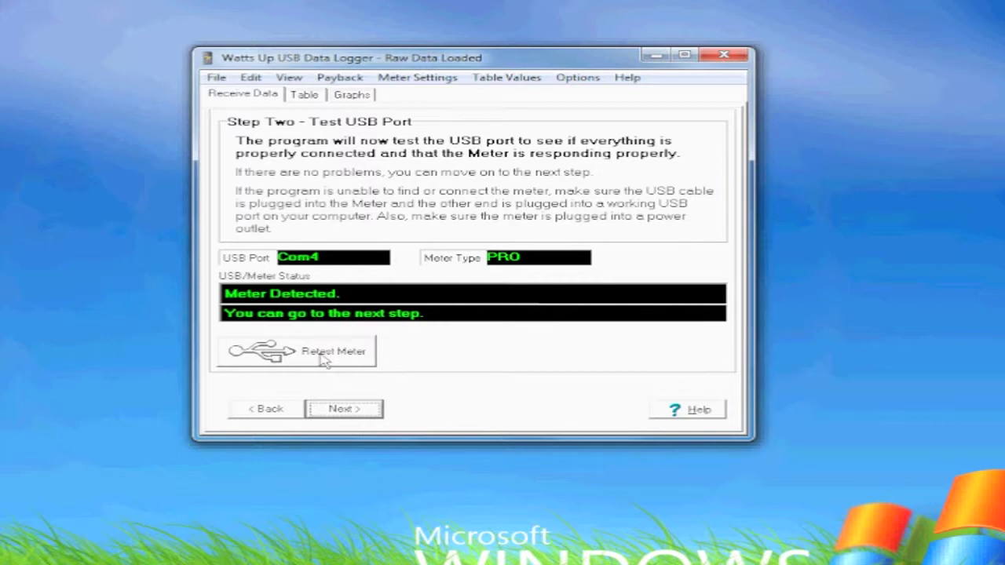
left_click(343, 409)
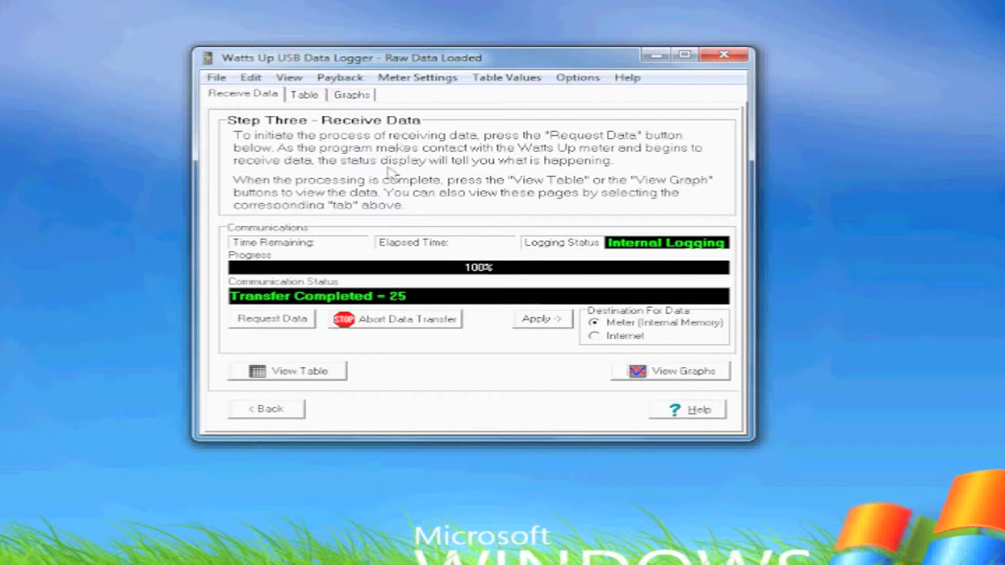
Step: Request the meter's data again without saving the earlier download, receiving 30 per-minute records
left_click(265, 325)
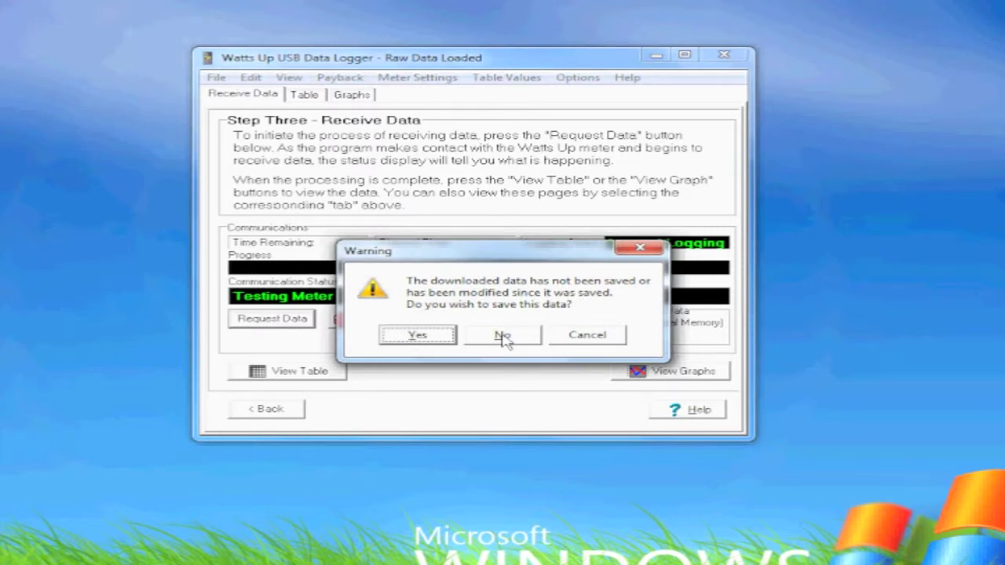
left_click(503, 337)
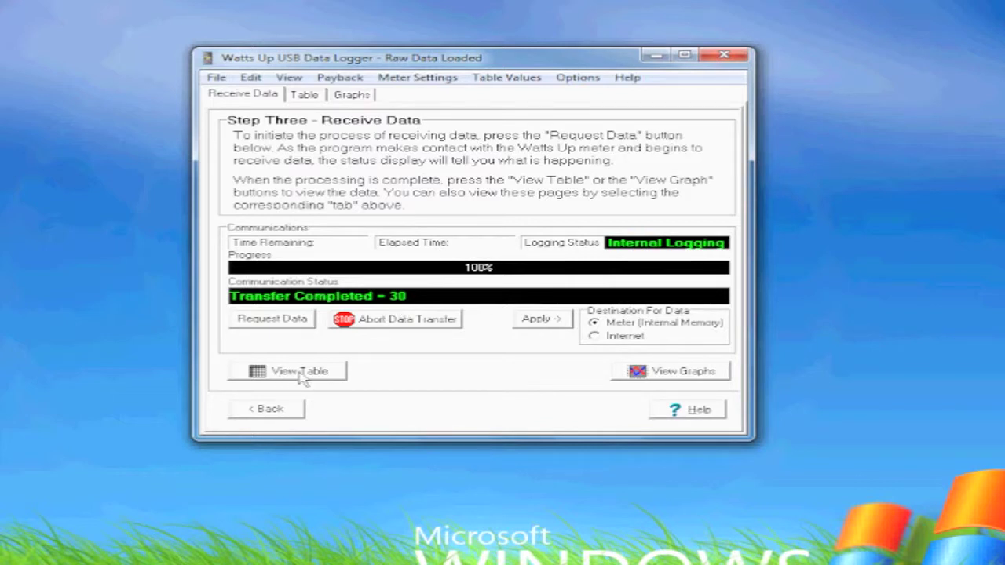
left_click(302, 375)
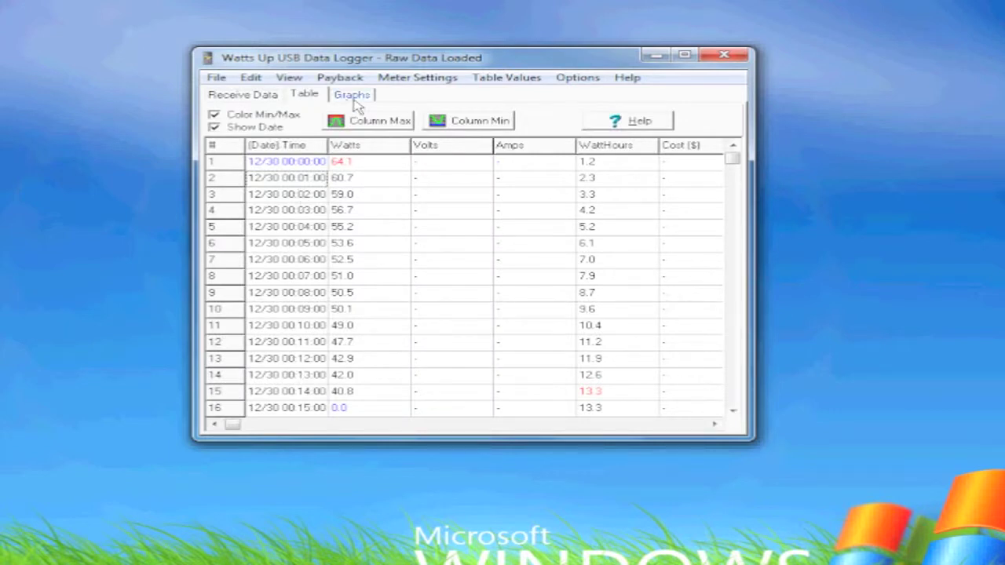
Step: View the readings as a Watts graph, return to Receive Data, and choose File > Save Table As
left_click(355, 96)
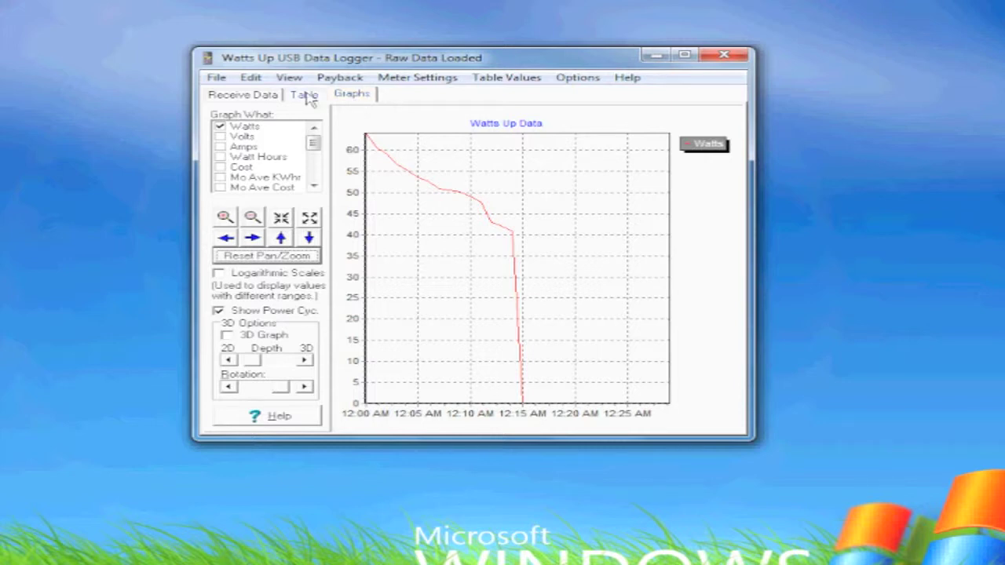
left_click(245, 97)
left_click(216, 77)
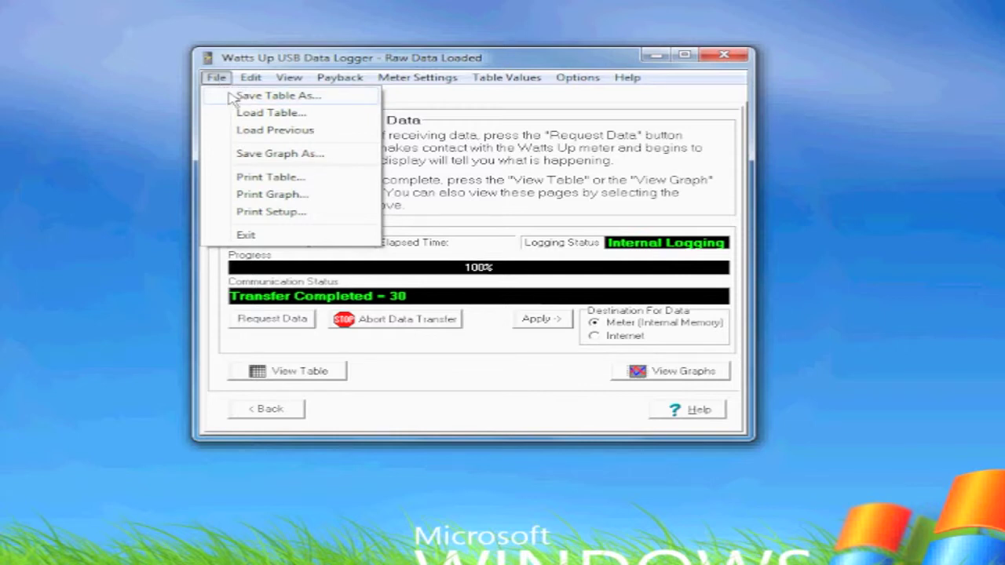
left_click(233, 94)
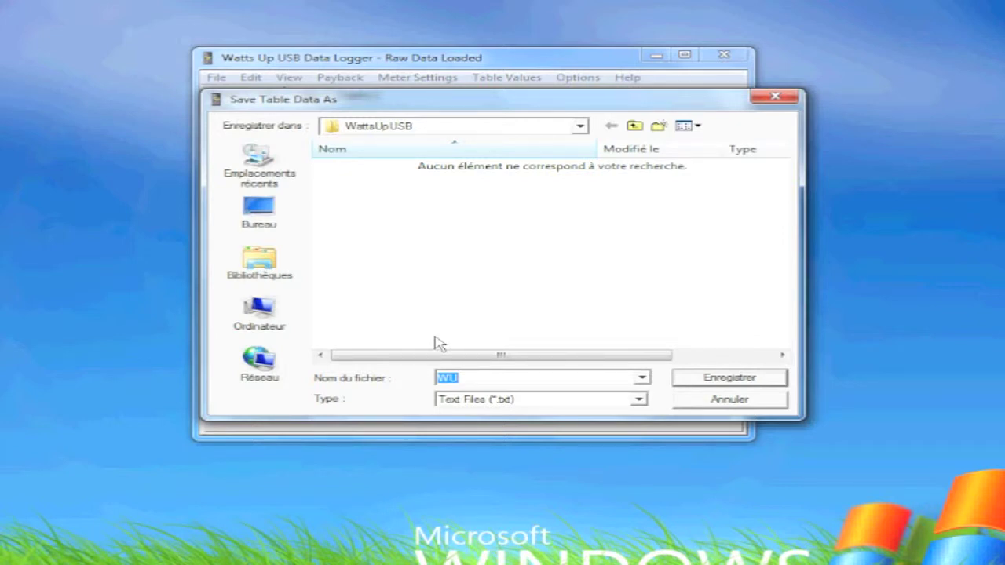
Step: Name the text file 'Fridge - June 27th' and target the Bureau desktop folder
type("Fridge - June 27th")
left_click(259, 210)
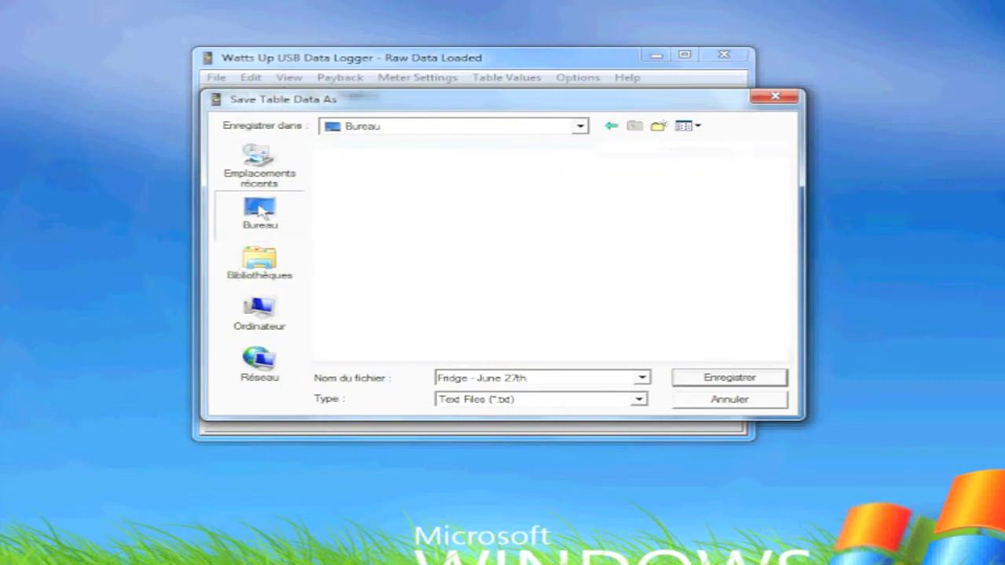